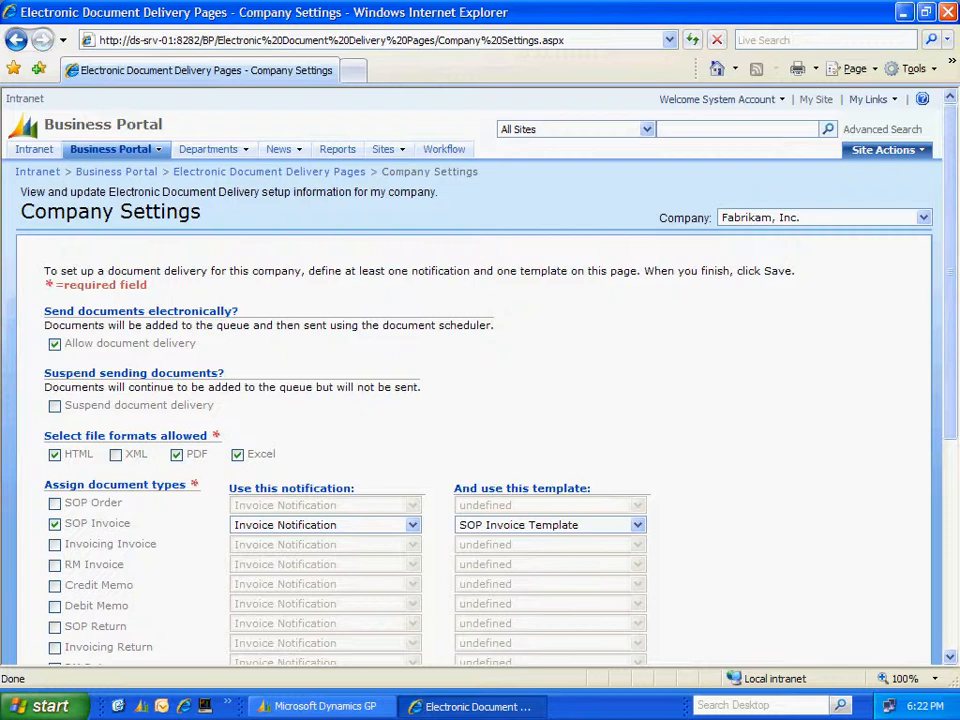
Step: Review the company's electronic document delivery settings and open the Customer Settings page
{"action": "scroll", "coordinate": [480, 375], "scroll_direction": "down", "scroll_amount": 4}
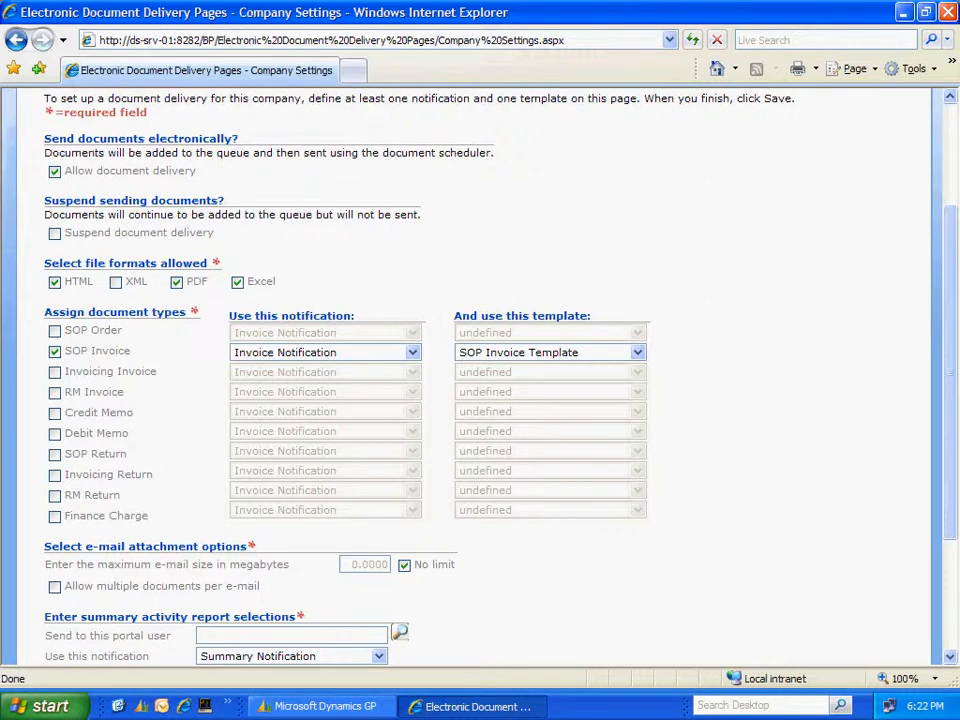
{"action": "scroll", "coordinate": [480, 375], "scroll_direction": "up", "scroll_amount": 4}
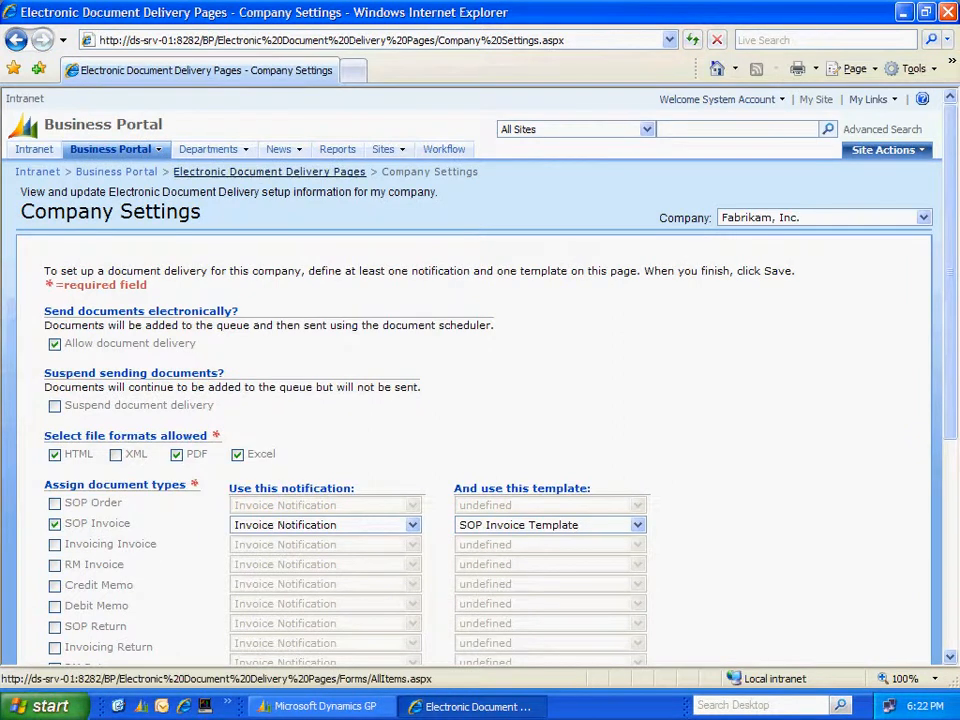
{"action": "left_click", "coordinate": [269, 172]}
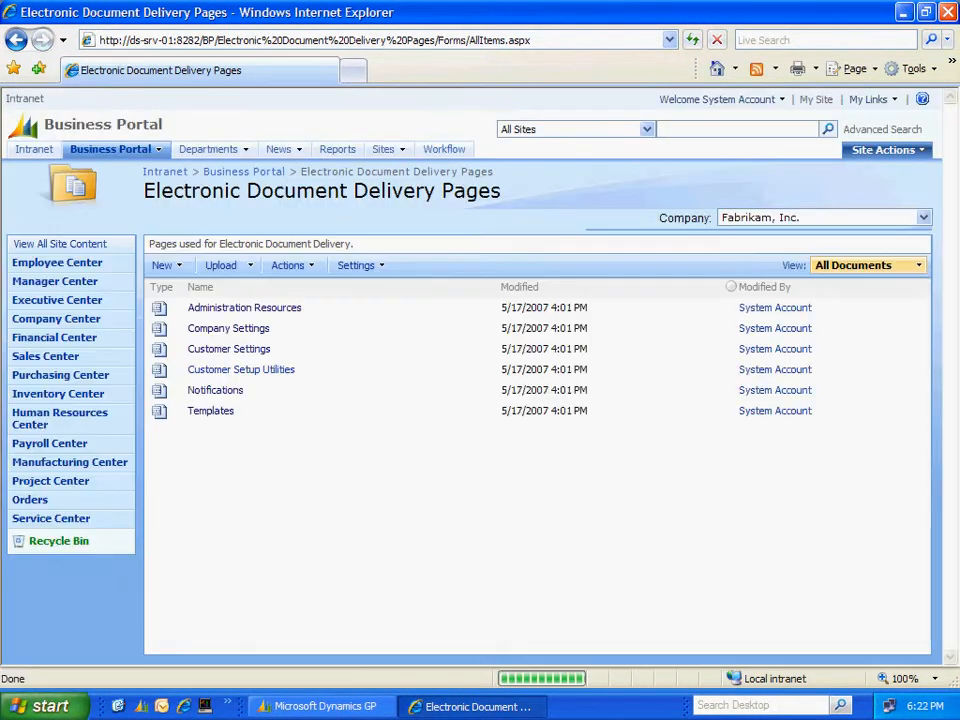
{"action": "left_click", "coordinate": [229, 349]}
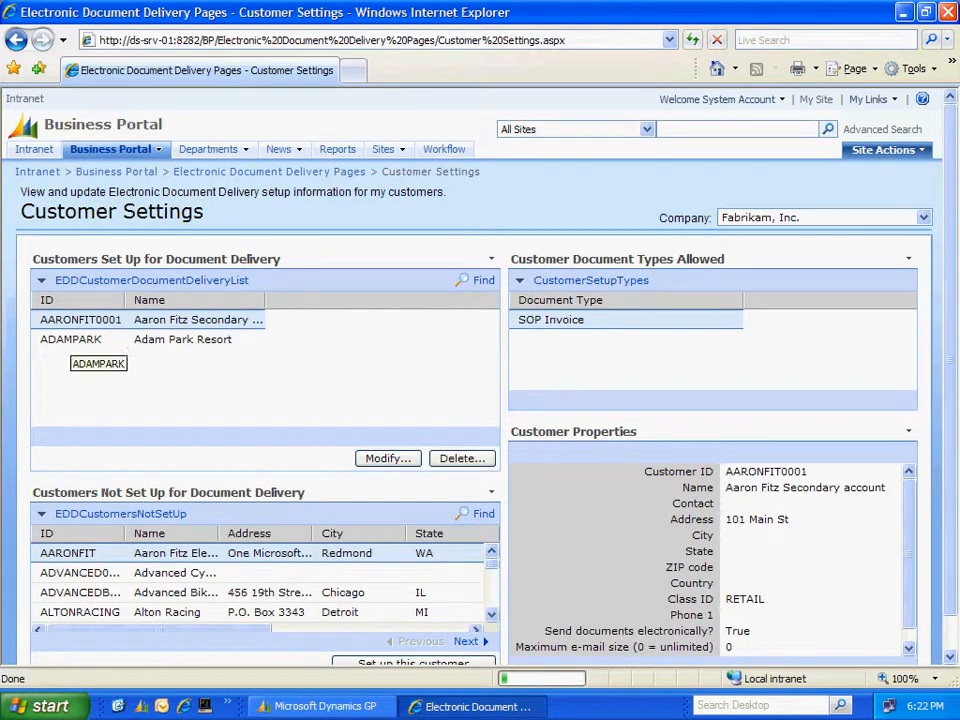
Step: Review the document delivery settings for Adam Park Resort and close them without saving
{"action": "left_click", "coordinate": [70, 340]}
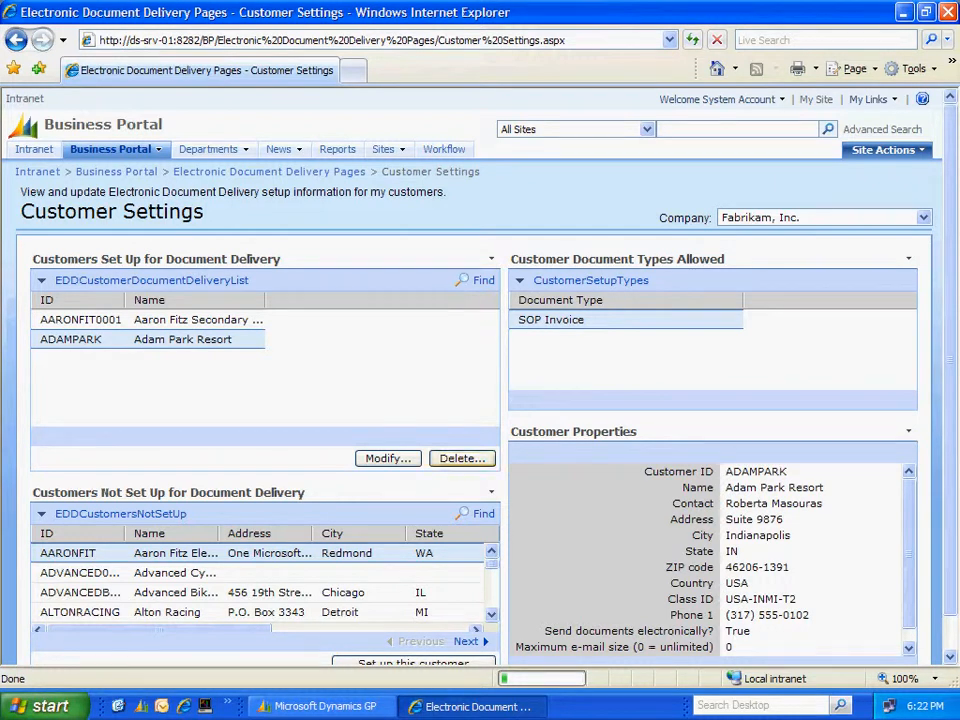
{"action": "left_click", "coordinate": [388, 458]}
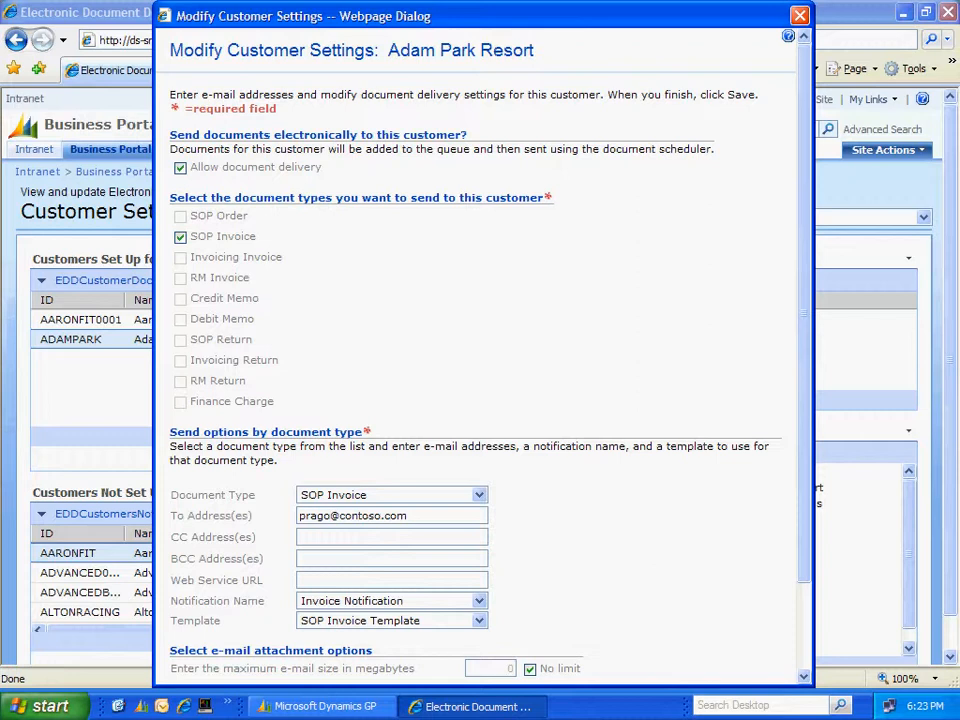
{"action": "scroll", "coordinate": [480, 360], "scroll_direction": "down", "scroll_amount": 2}
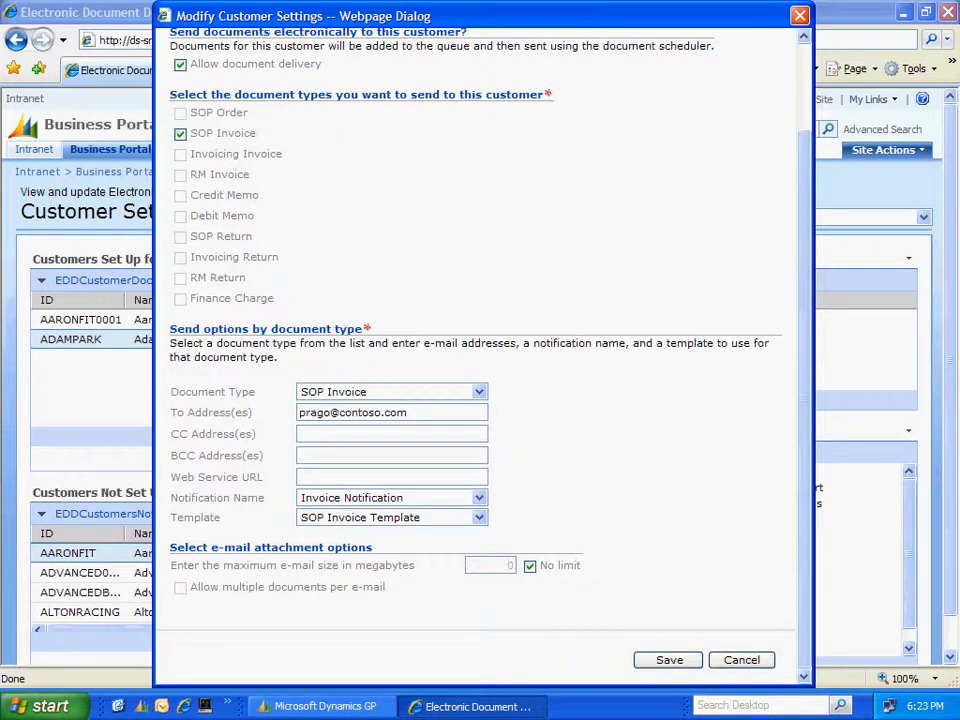
{"action": "left_click", "coordinate": [742, 660]}
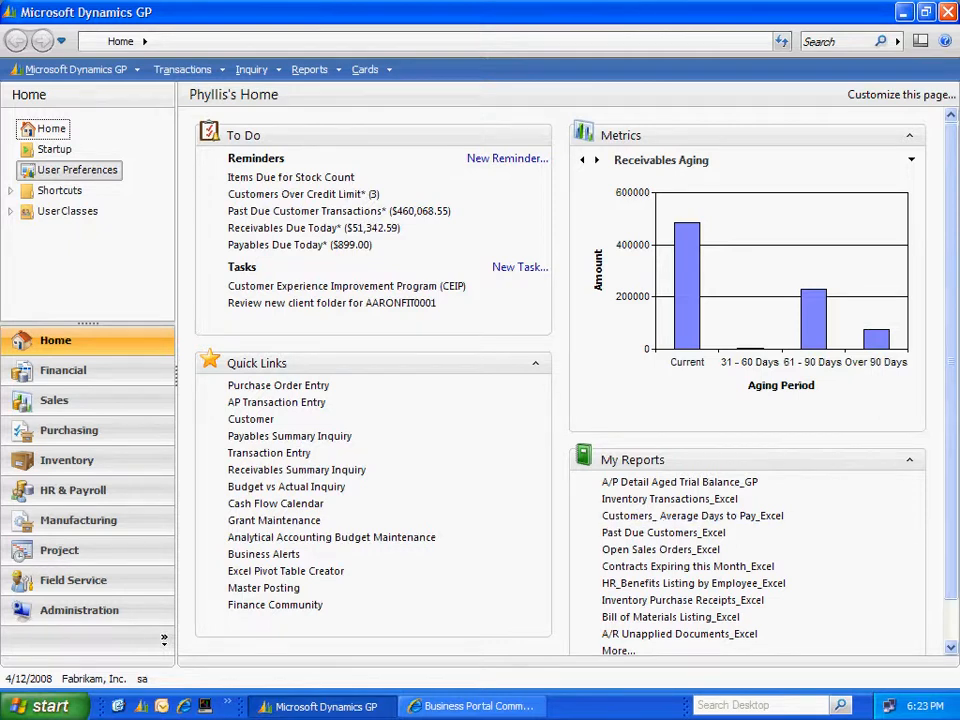
Step: Switch to Microsoft Dynamics GP and start a new sales invoice for the customer Adam Park Resort
{"action": "left_click", "coordinate": [182, 69]}
{"action": "mouse_move", "coordinate": [200, 111]}
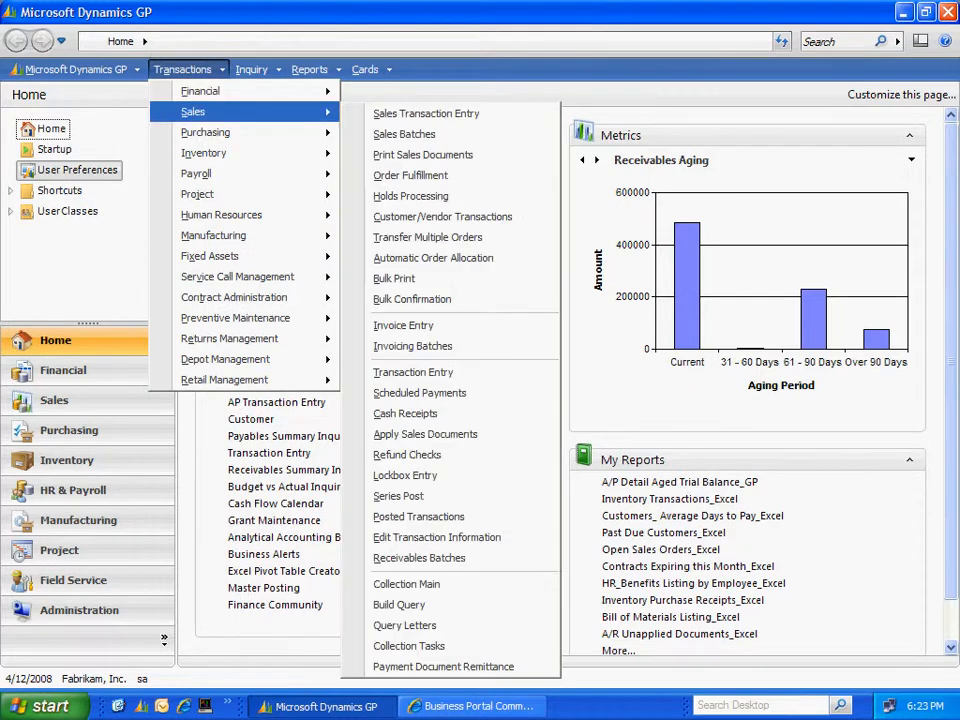
{"action": "left_click", "coordinate": [424, 114]}
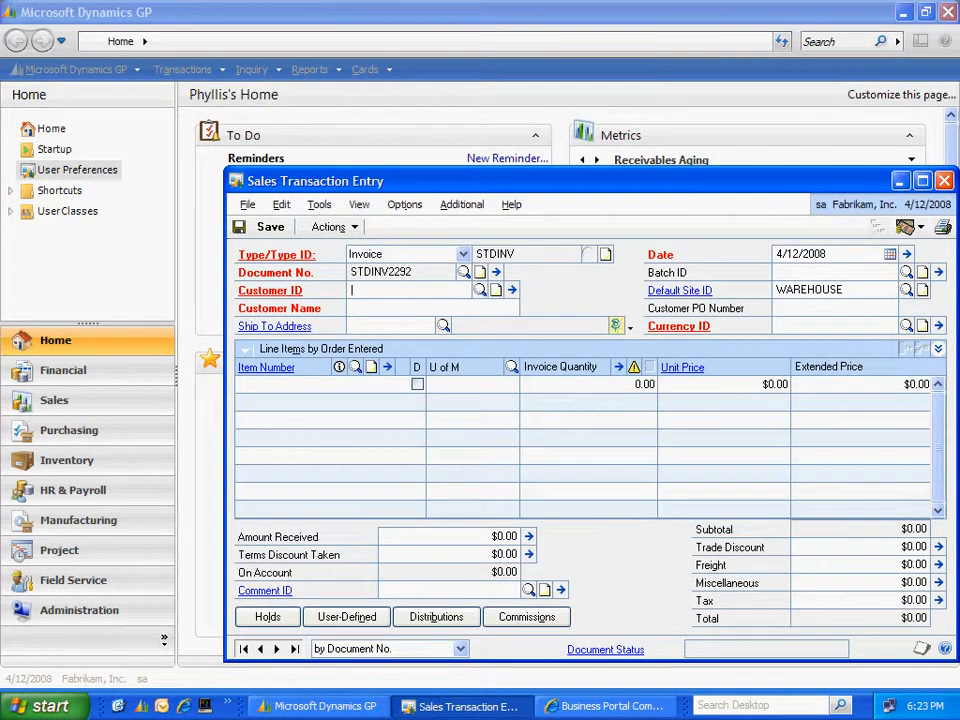
{"action": "type", "text": "AD"}
{"action": "key", "text": "Down"}
{"action": "key", "text": "Up"}
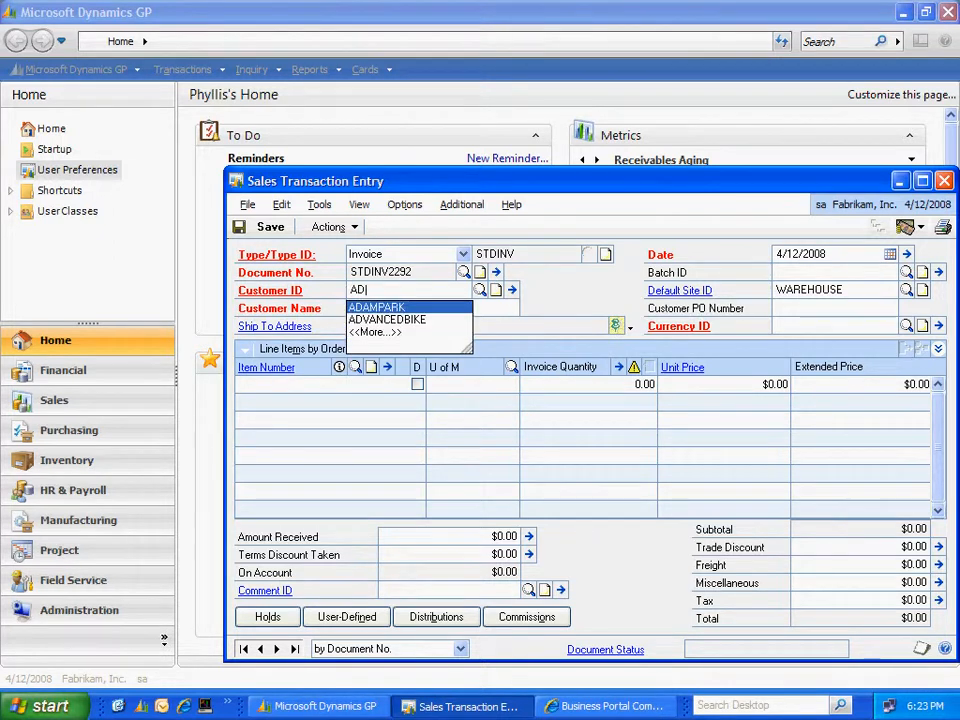
{"action": "key", "text": "Tab"}
Step: Add one unit of item B01 to the invoice's line items
{"action": "key", "text": "Tab"}
{"action": "key", "text": "Tab"}
{"action": "key", "text": "Tab"}
{"action": "key", "text": "Tab"}
{"action": "key", "text": "Tab"}
{"action": "key", "text": "Tab"}
{"action": "key", "text": "Tab"}
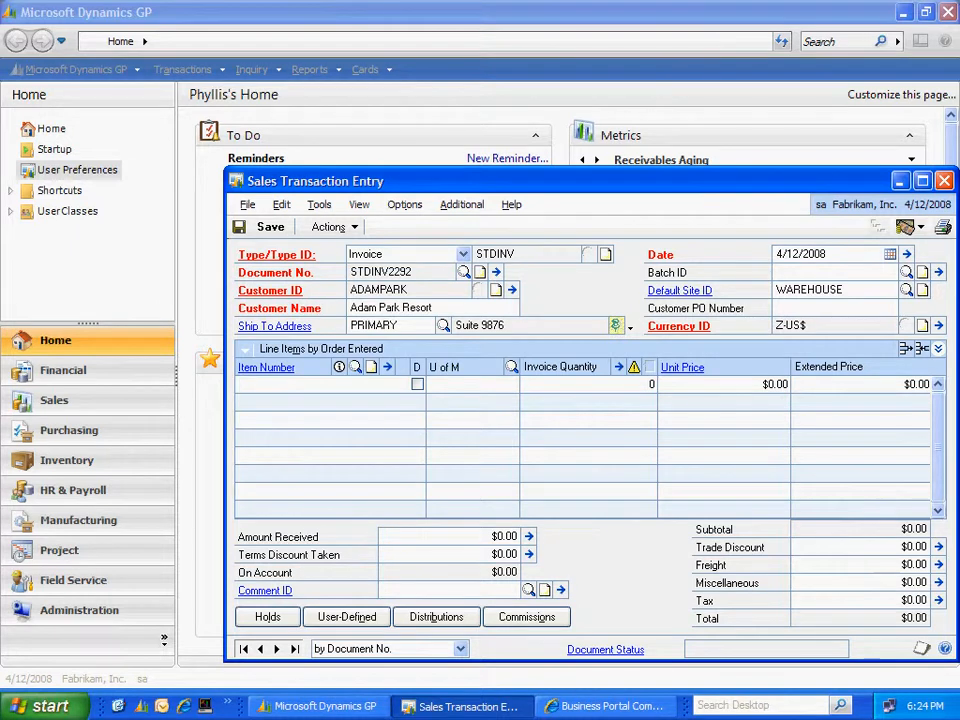
{"action": "type", "text": "B01"}
{"action": "key", "text": "Tab"}
{"action": "key", "text": "Tab"}
{"action": "key", "text": "Tab"}
{"action": "key", "text": "Tab"}
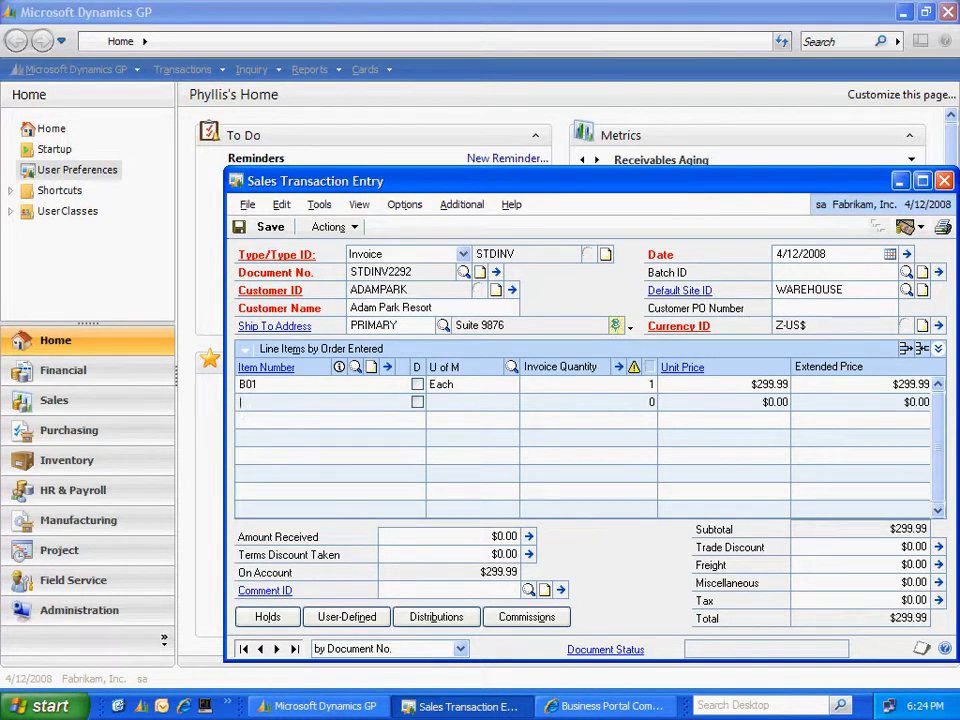
Step: Post the sales invoice and close the Sales Transaction Entry window
{"action": "left_click", "coordinate": [330, 227]}
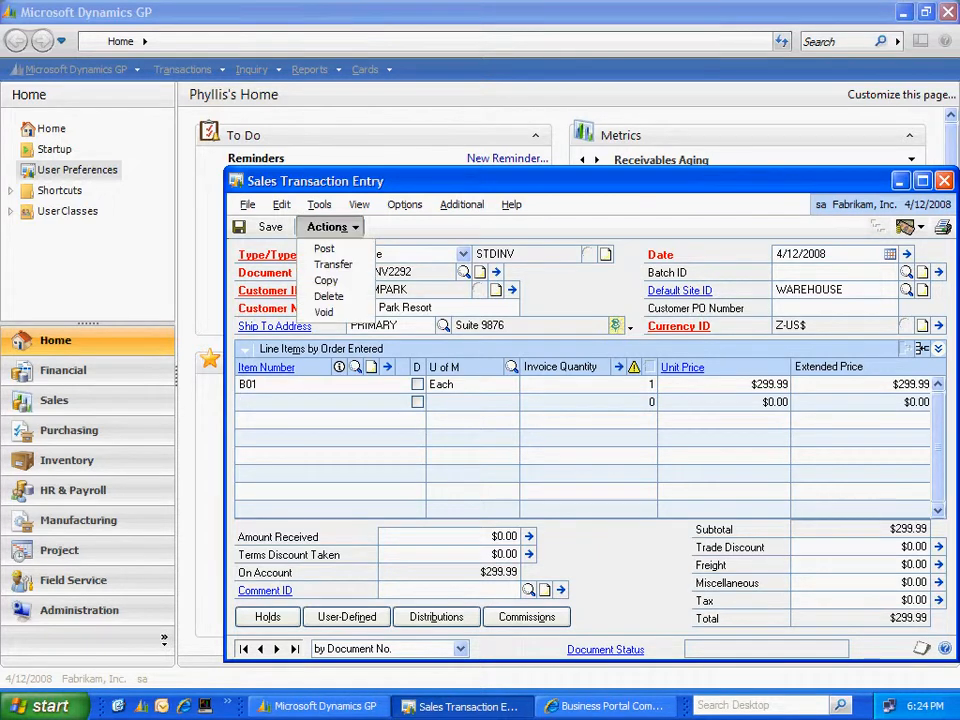
{"action": "left_click", "coordinate": [325, 249]}
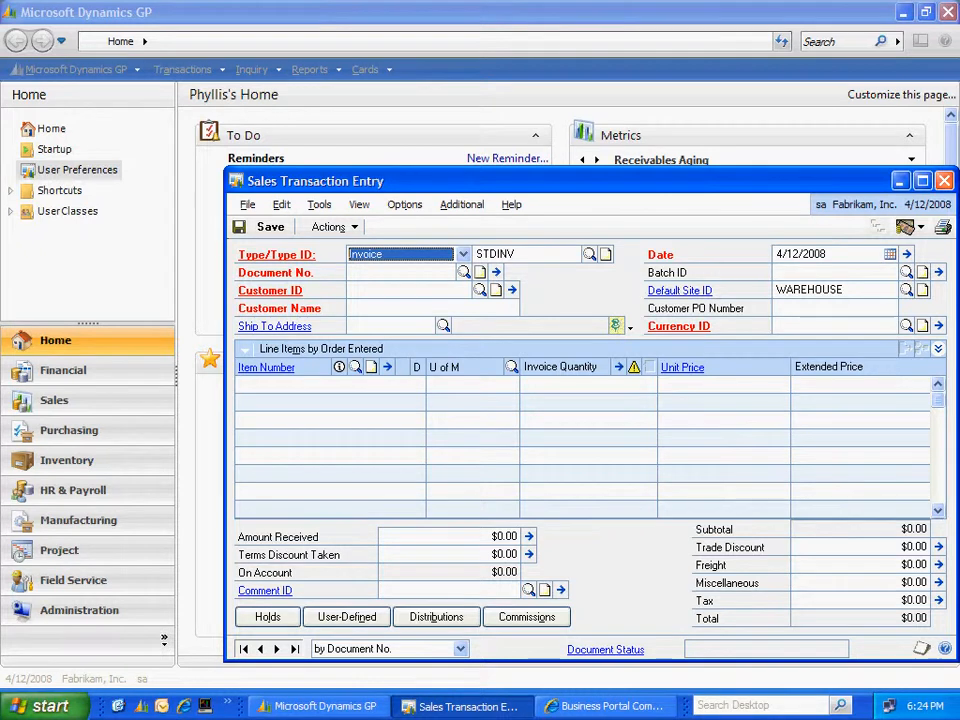
{"action": "left_click", "coordinate": [944, 181]}
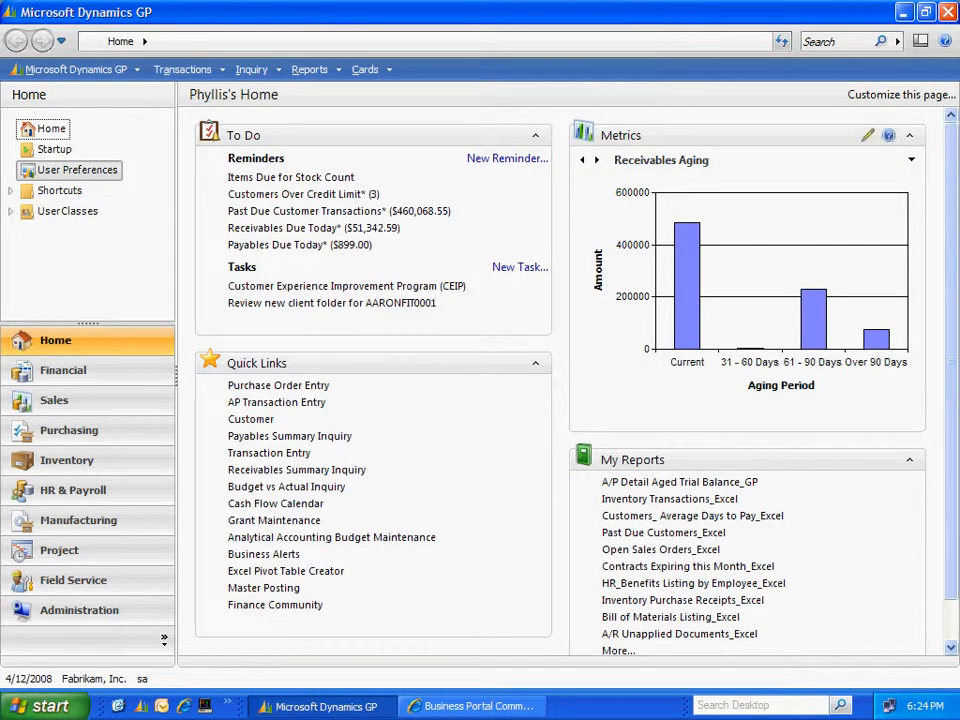
Step: Switch to Business Portal and send only the Adam Park Resort invoice from the Financial Center's Document Delivery Queue
{"action": "left_click", "coordinate": [472, 706]}
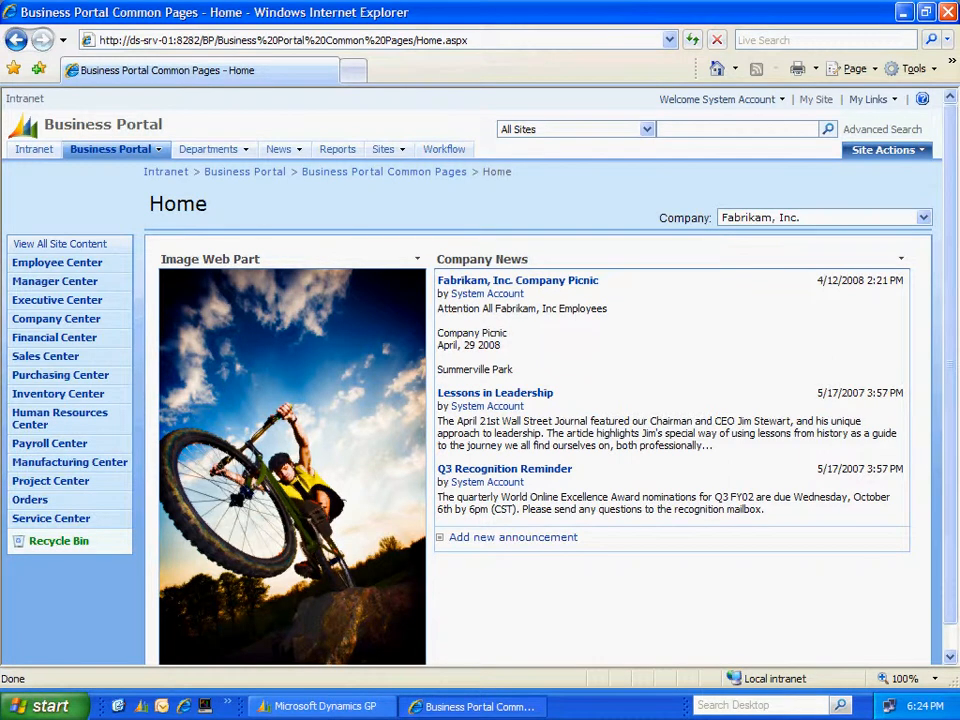
{"action": "left_click", "coordinate": [54, 337]}
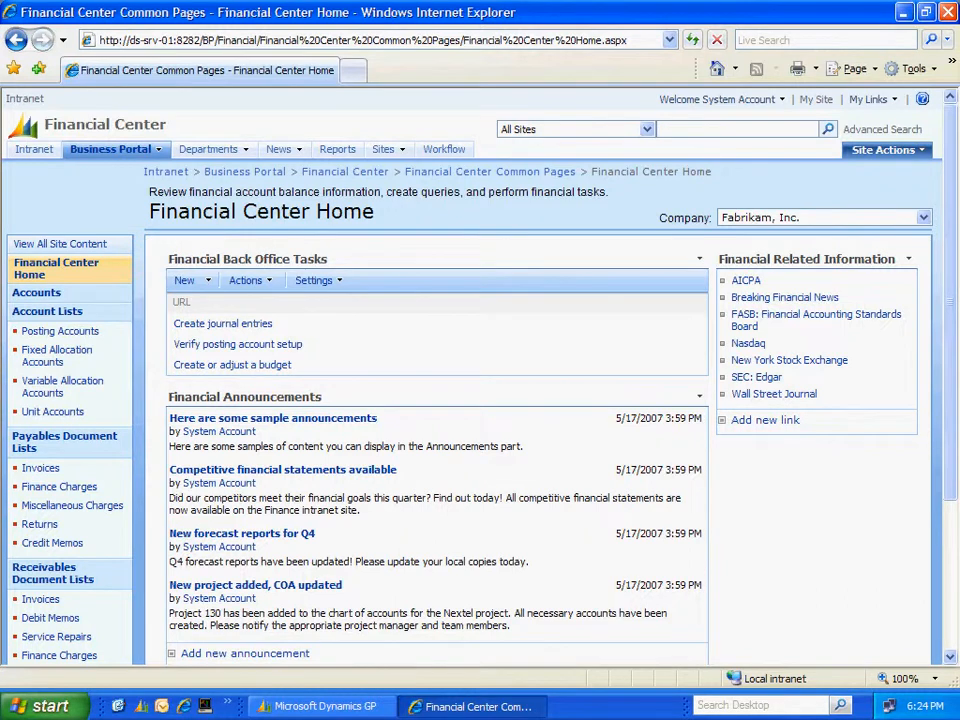
{"action": "scroll", "coordinate": [62, 558], "scroll_direction": "down", "scroll_amount": 4}
{"action": "left_click", "coordinate": [62, 558]}
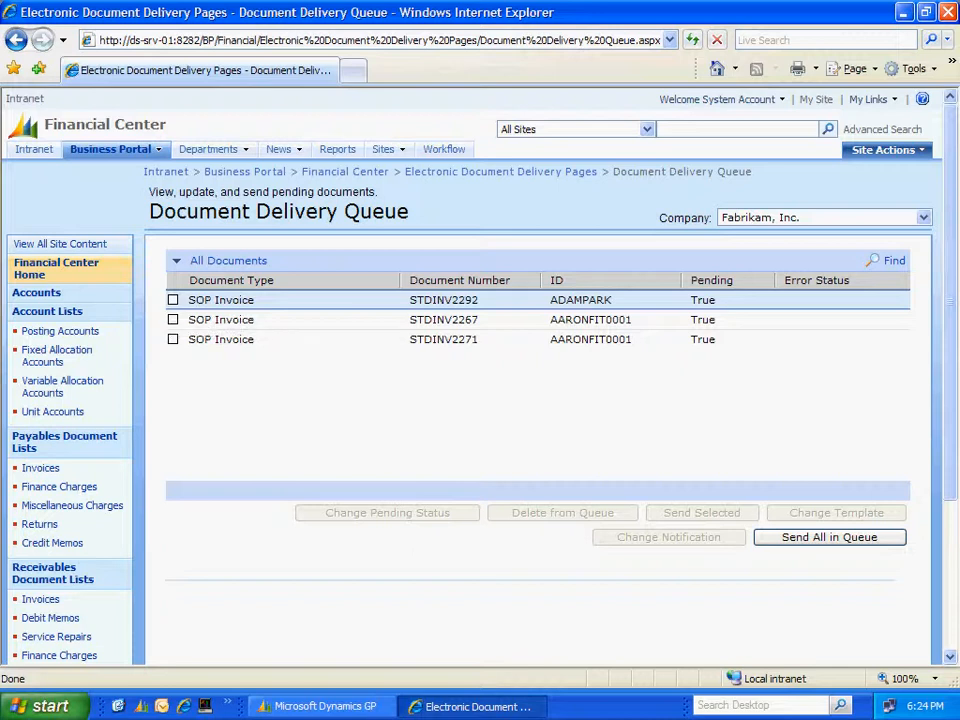
{"action": "left_click", "coordinate": [173, 300]}
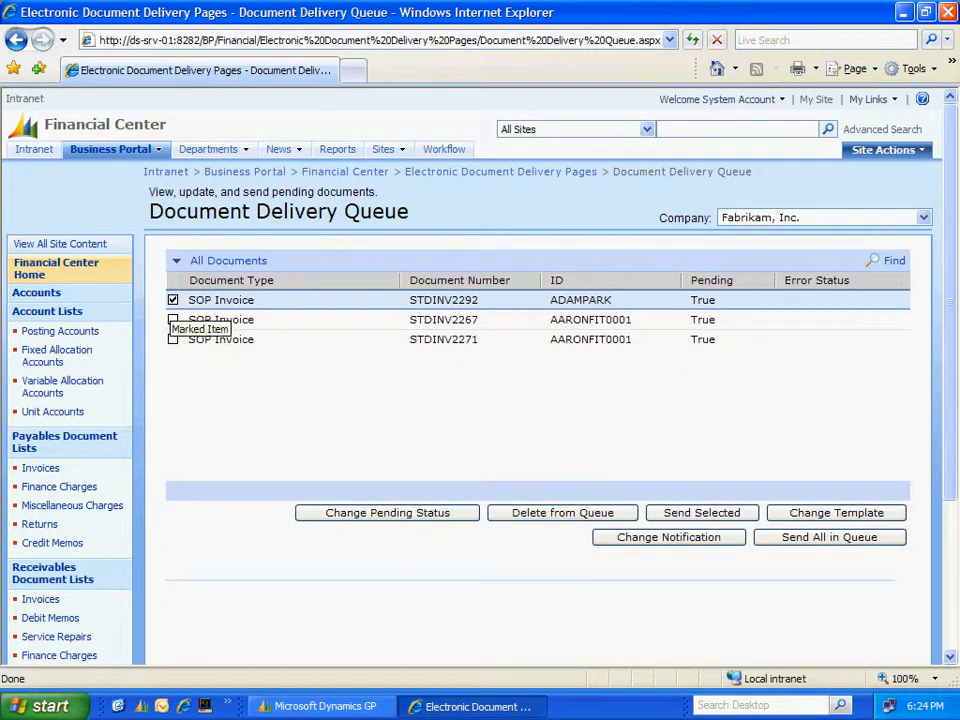
{"action": "left_click", "coordinate": [702, 513]}
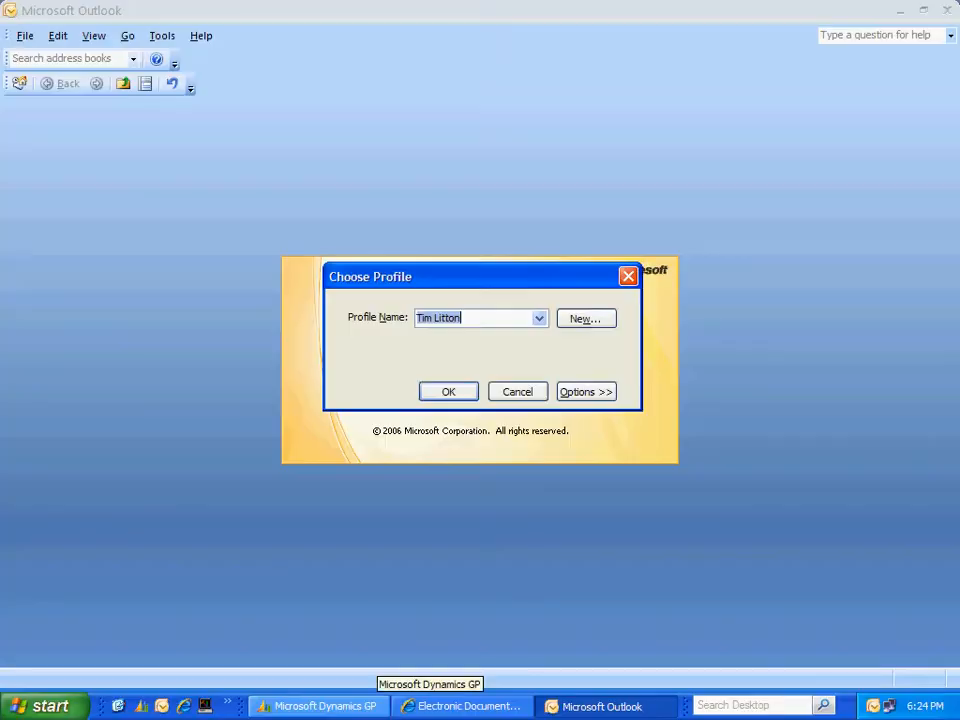
Step: Load the invoice recipient's Outlook profile and open the PDF attached to the received invoice e-mail
{"action": "left_click", "coordinate": [539, 318]}
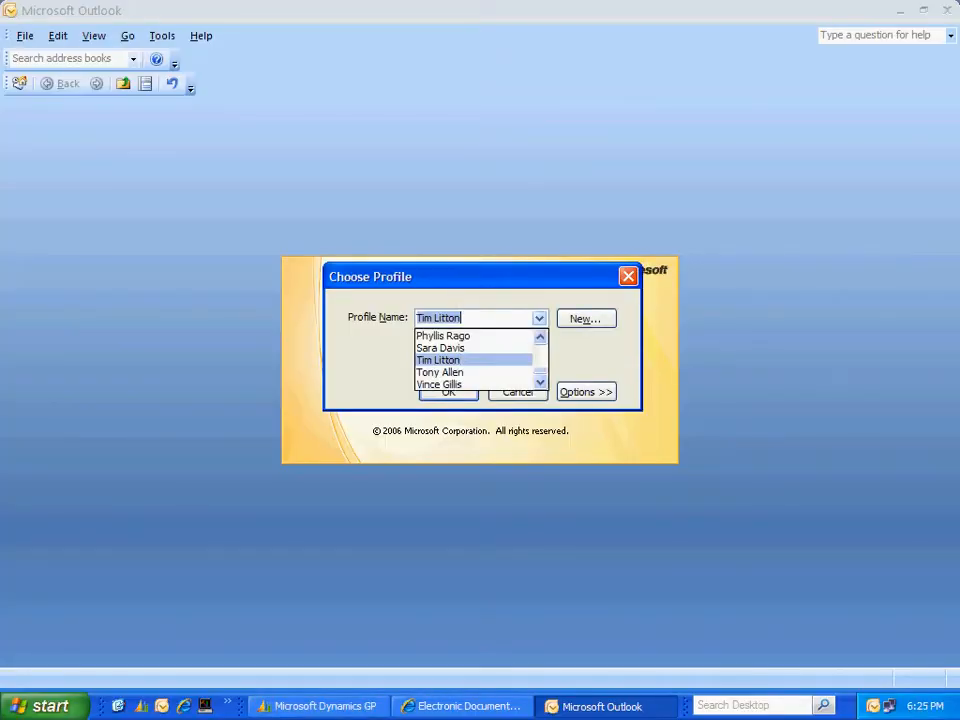
{"action": "left_click", "coordinate": [444, 335]}
{"action": "left_click", "coordinate": [448, 392]}
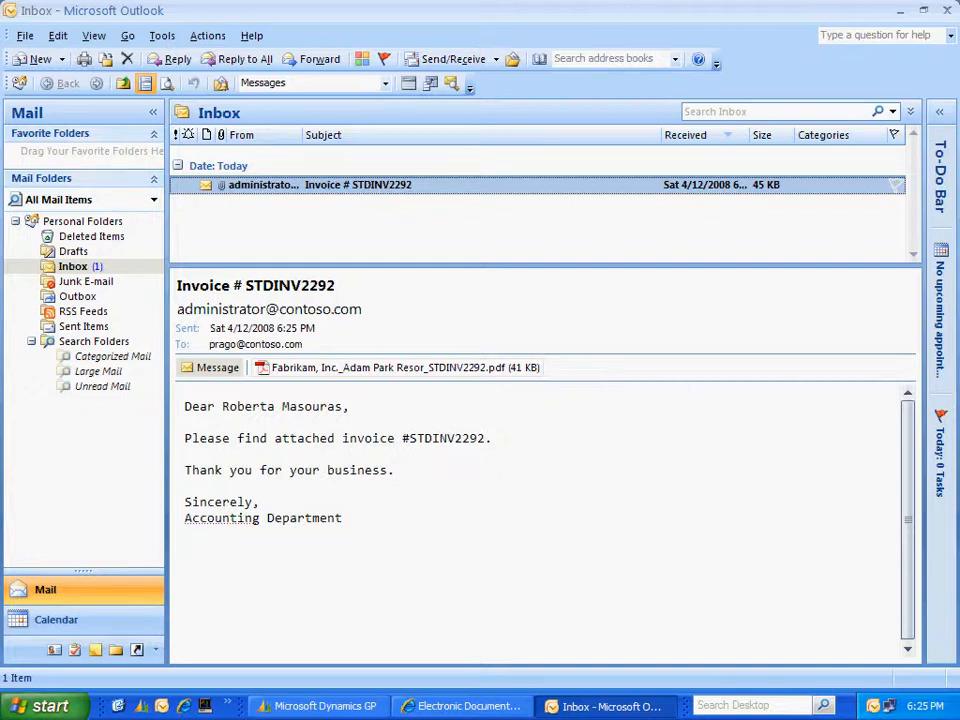
{"action": "double_click", "coordinate": [400, 367]}
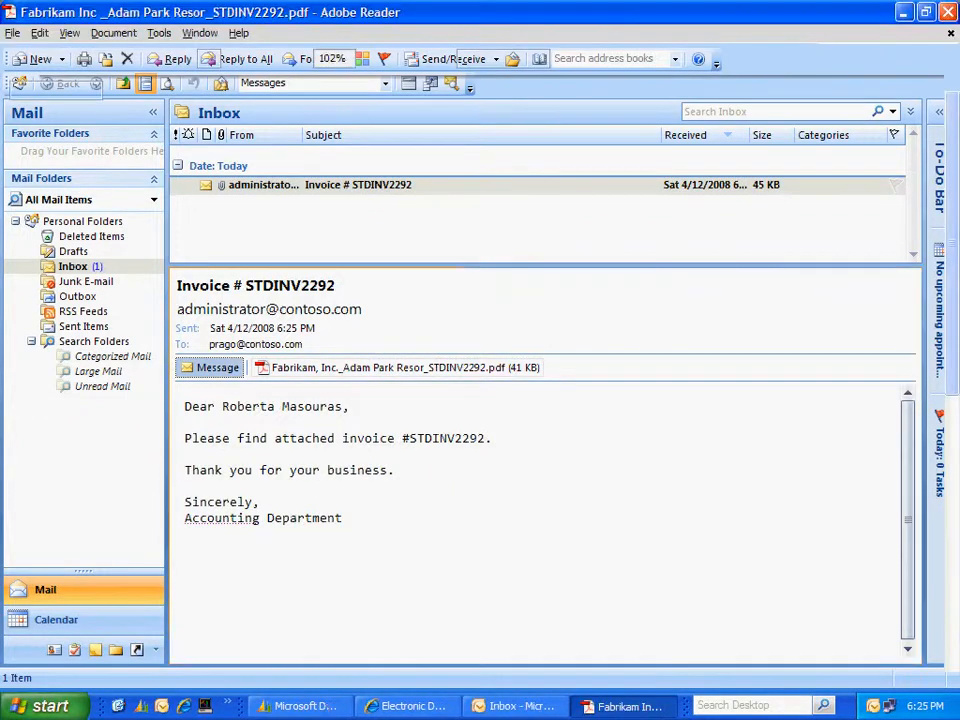